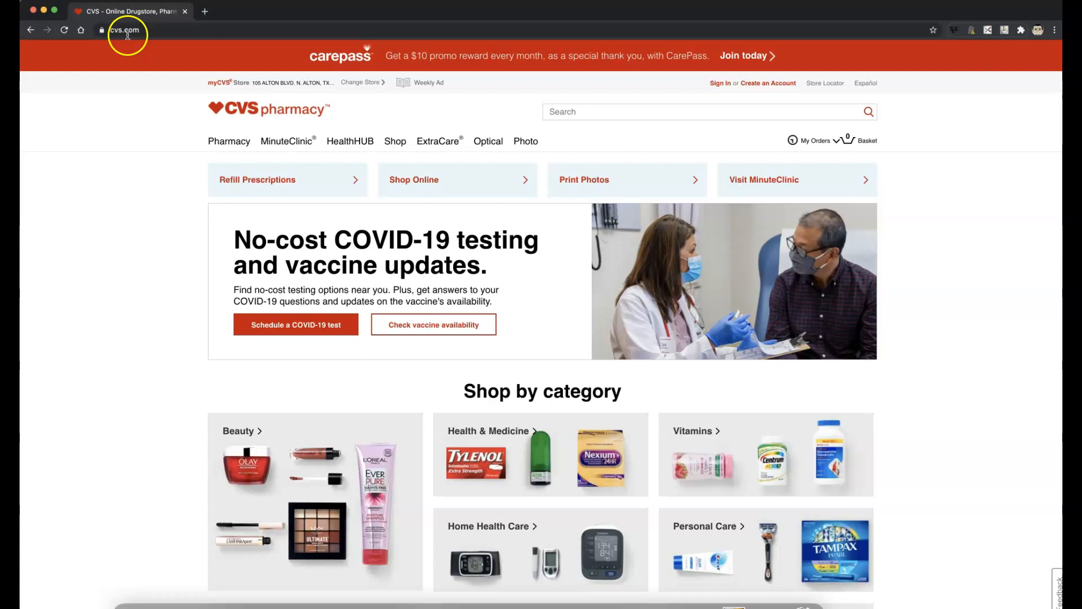
Check COVID-19 vaccine availability and open the vaccine details for Texas.
{"action": "scroll", "coordinate": [372, 293], "scroll_direction": "down", "scroll_amount": 1}
{"action": "scroll", "coordinate": [434, 334], "scroll_direction": "up", "scroll_amount": 1}
{"action": "left_click", "coordinate": [435, 331]}
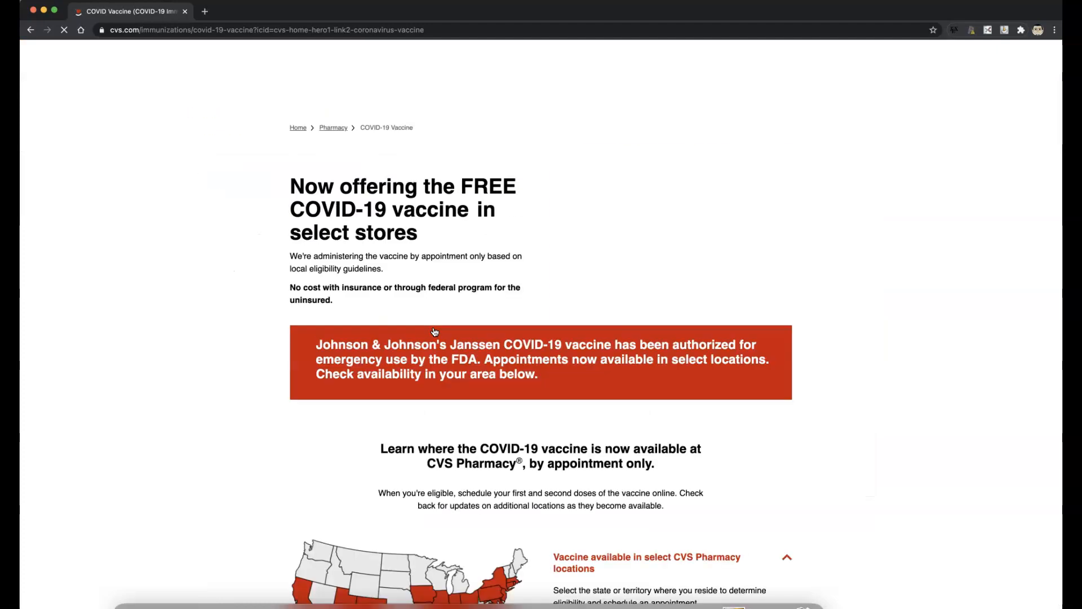
{"action": "scroll", "coordinate": [434, 325], "scroll_direction": "down", "scroll_amount": 7}
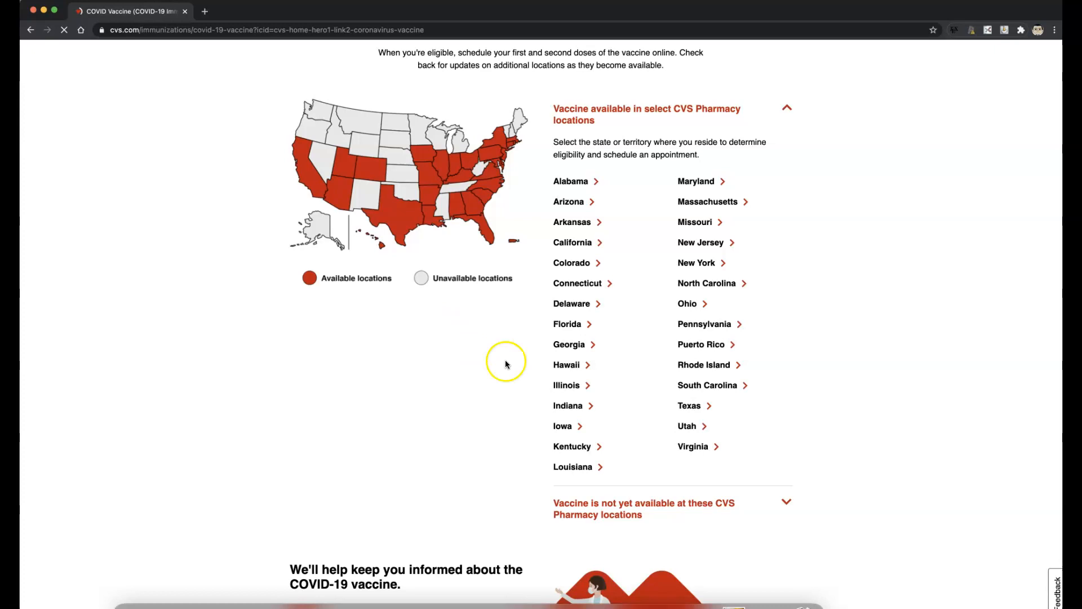
{"action": "left_click", "coordinate": [690, 407]}
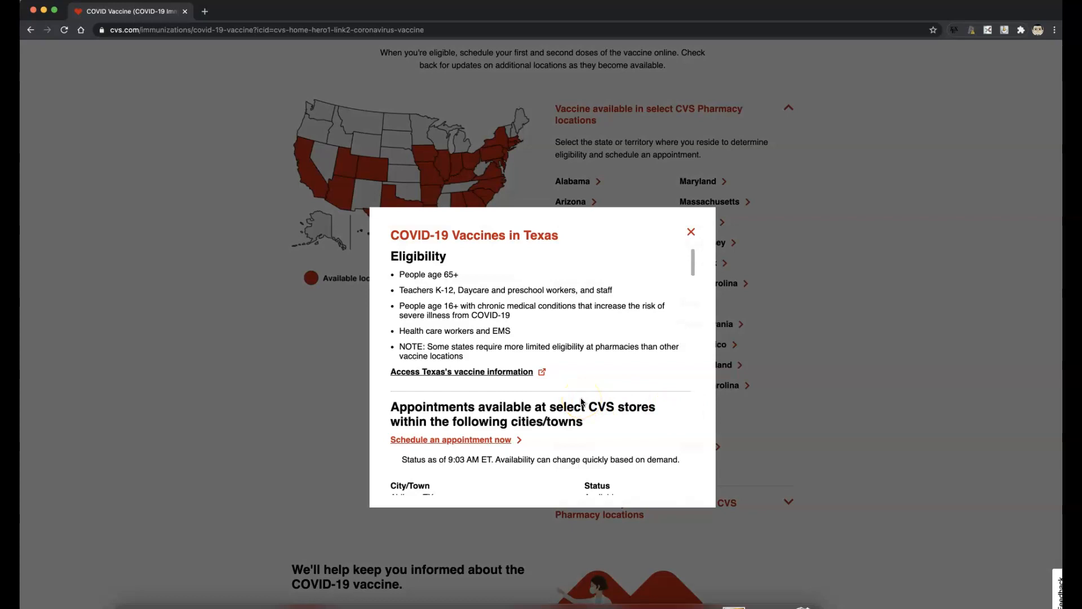
Examine the Texas eligibility criteria and the appointment status of each listed city or town.
{"action": "scroll", "coordinate": [582, 402], "scroll_direction": "down", "scroll_amount": 1}
{"action": "scroll", "coordinate": [582, 402], "scroll_direction": "up", "scroll_amount": 1}
{"action": "scroll", "coordinate": [582, 401], "scroll_direction": "down", "scroll_amount": 1}
{"action": "scroll", "coordinate": [582, 402], "scroll_direction": "up", "scroll_amount": 1}
{"action": "scroll", "coordinate": [583, 401], "scroll_direction": "down", "scroll_amount": 4}
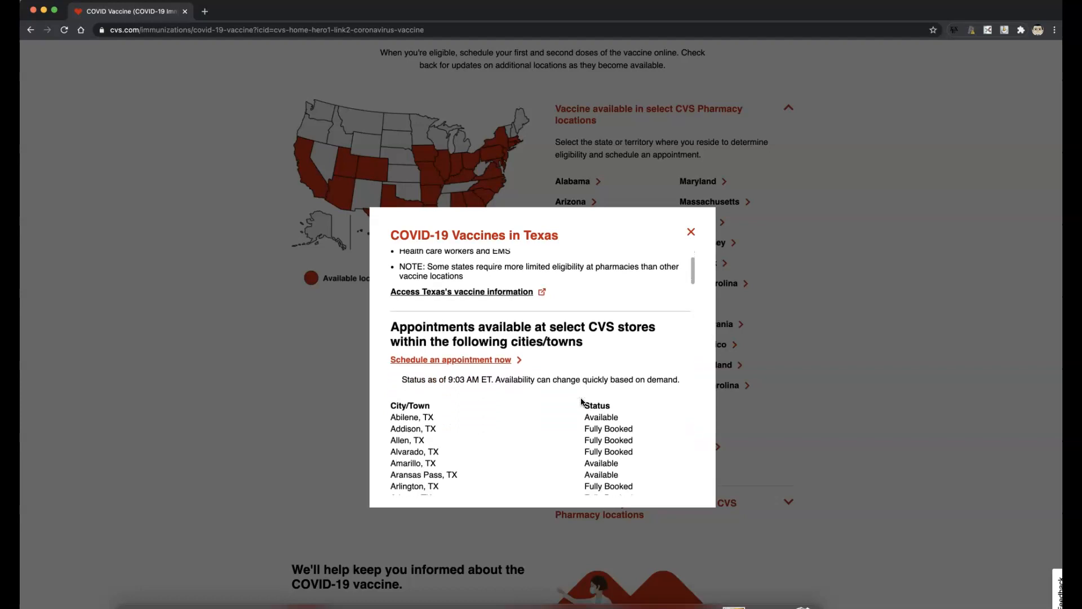
{"action": "scroll", "coordinate": [581, 401], "scroll_direction": "down", "scroll_amount": 5}
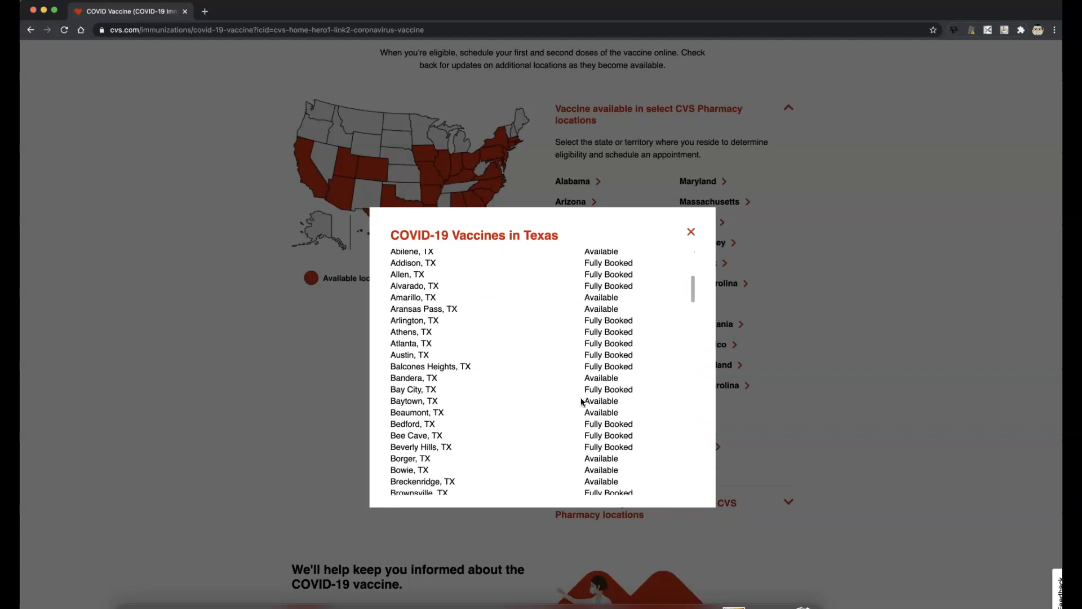
{"action": "scroll", "coordinate": [581, 402], "scroll_direction": "down", "scroll_amount": 7}
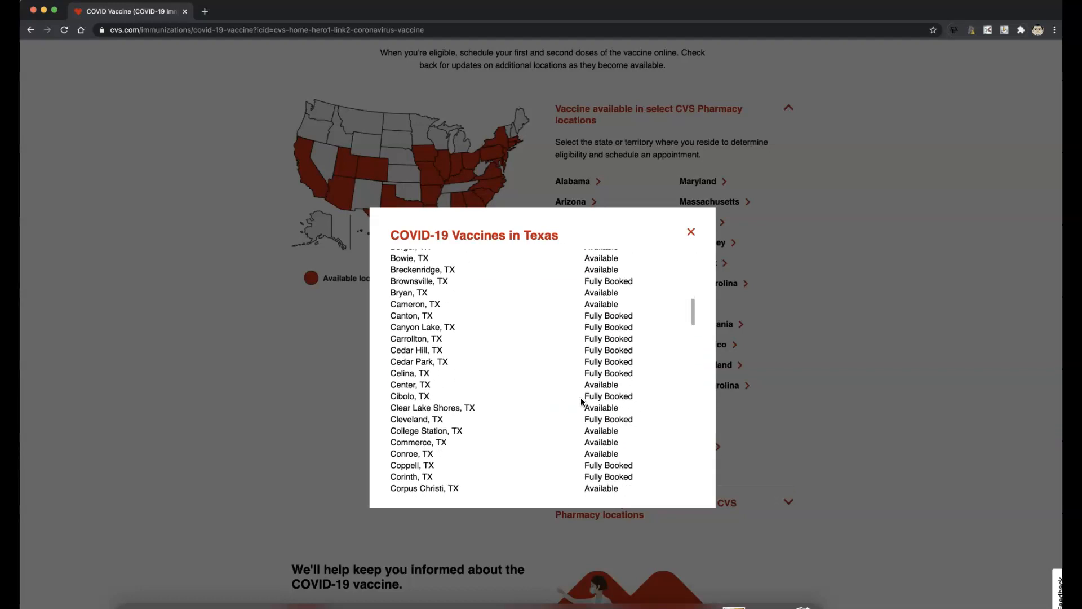
{"action": "scroll", "coordinate": [581, 401], "scroll_direction": "down", "scroll_amount": 9}
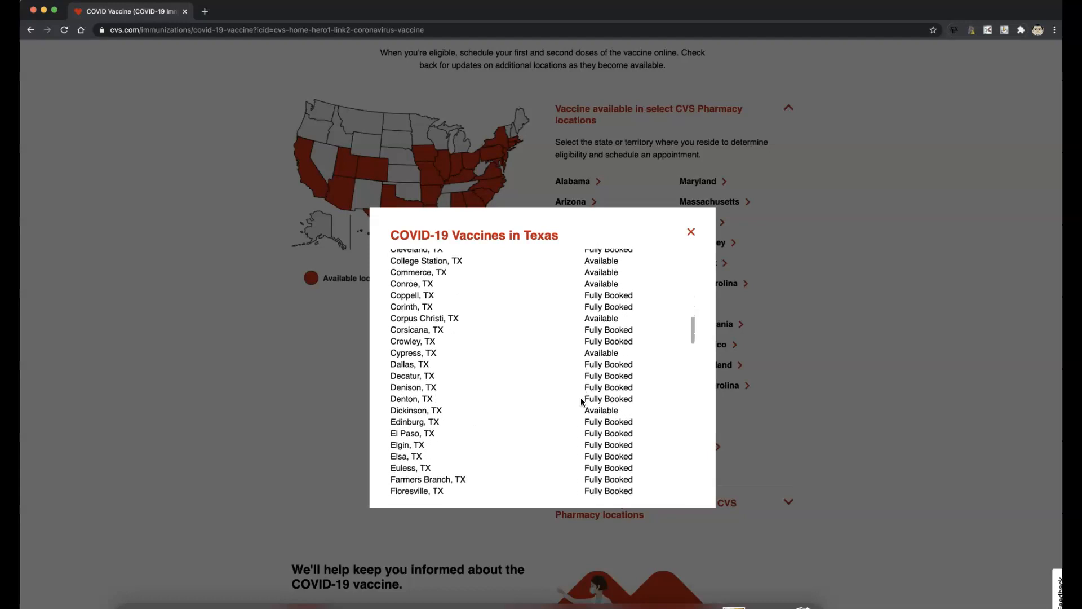
{"action": "scroll", "coordinate": [581, 401], "scroll_direction": "down", "scroll_amount": 20}
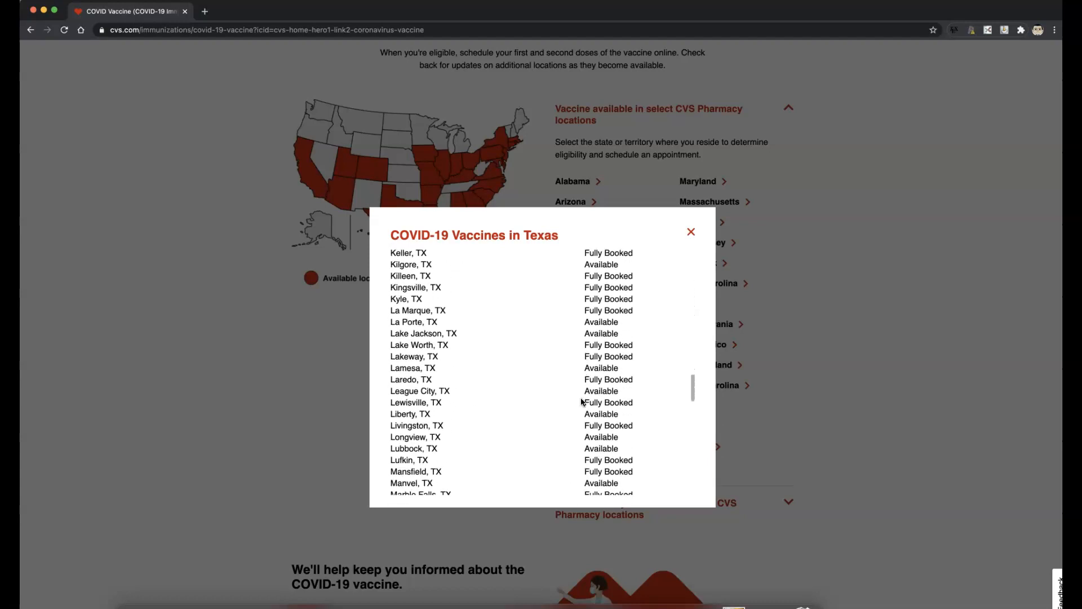
{"action": "scroll", "coordinate": [581, 402], "scroll_direction": "down", "scroll_amount": 15}
{"action": "scroll", "coordinate": [581, 401], "scroll_direction": "up", "scroll_amount": 2}
{"action": "scroll", "coordinate": [581, 402], "scroll_direction": "up", "scroll_amount": 20}
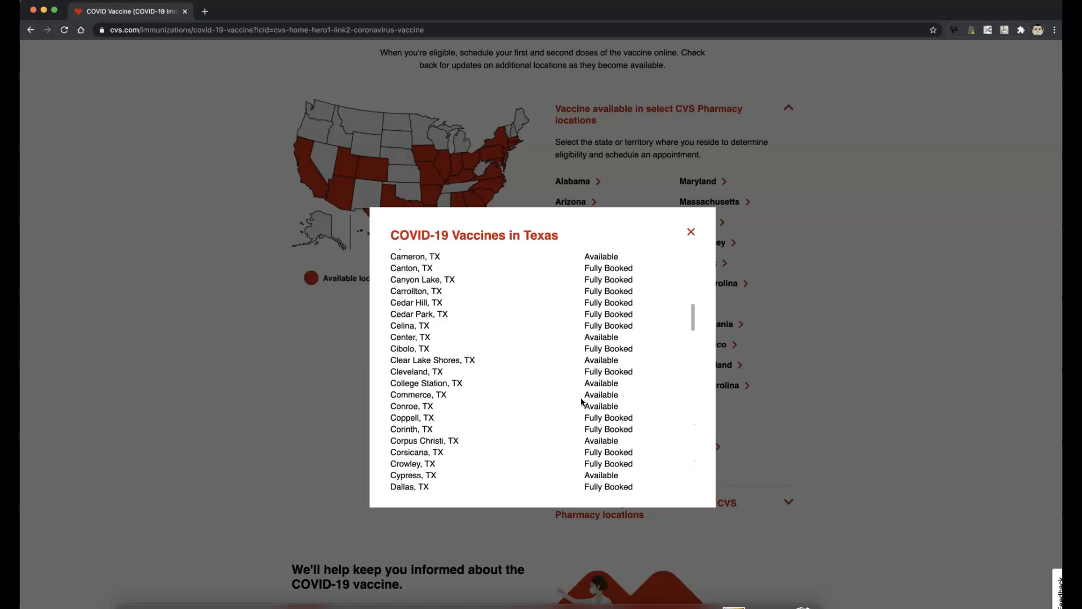
{"action": "scroll", "coordinate": [581, 401], "scroll_direction": "up", "scroll_amount": 8}
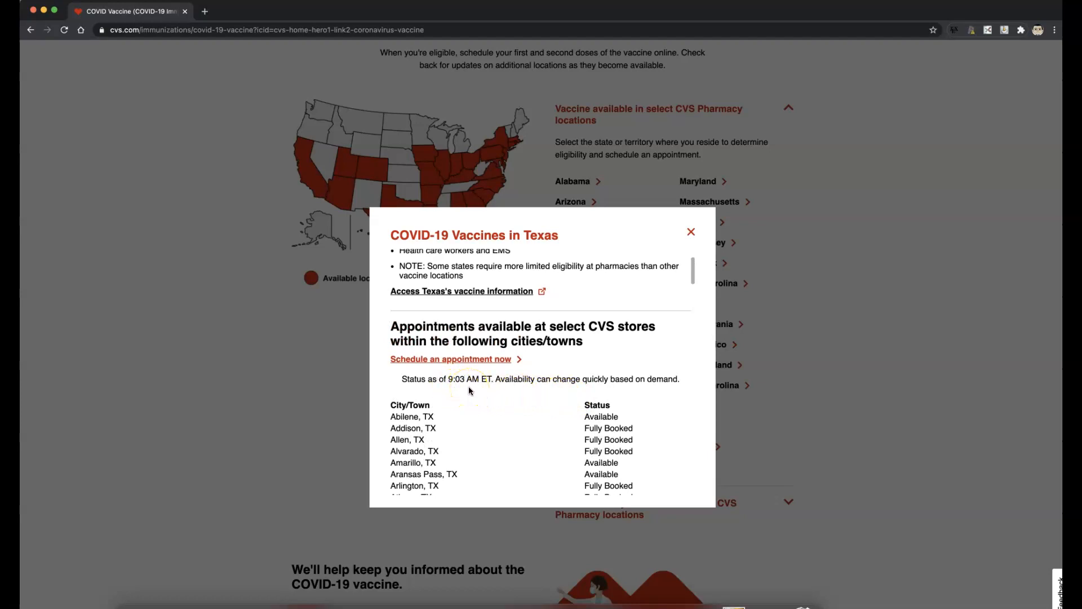
{"action": "scroll", "coordinate": [469, 386], "scroll_direction": "up", "scroll_amount": 2}
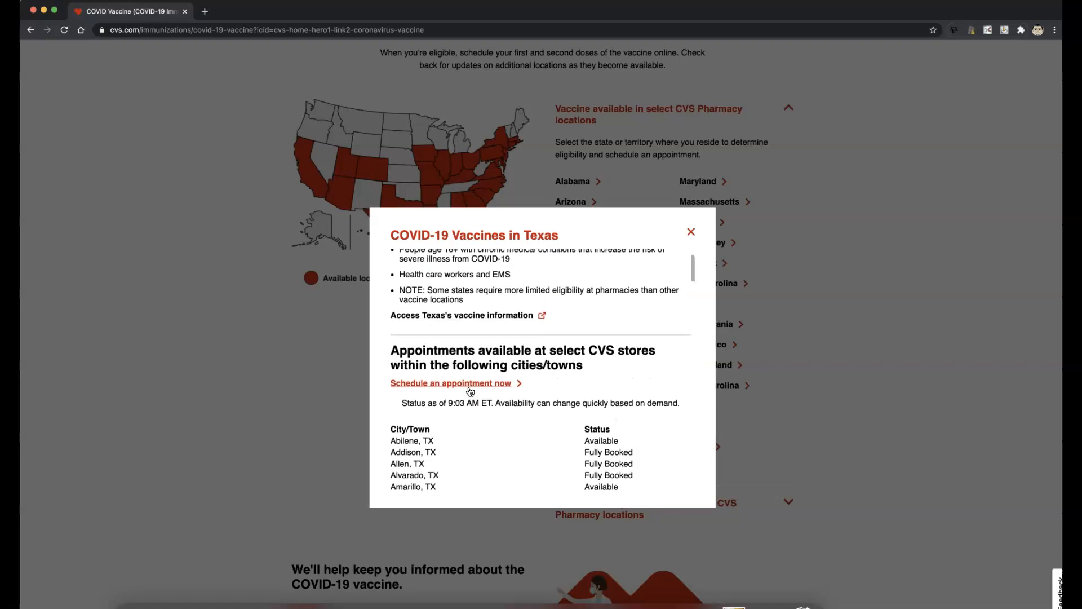
{"action": "scroll", "coordinate": [470, 390], "scroll_direction": "up", "scroll_amount": 1}
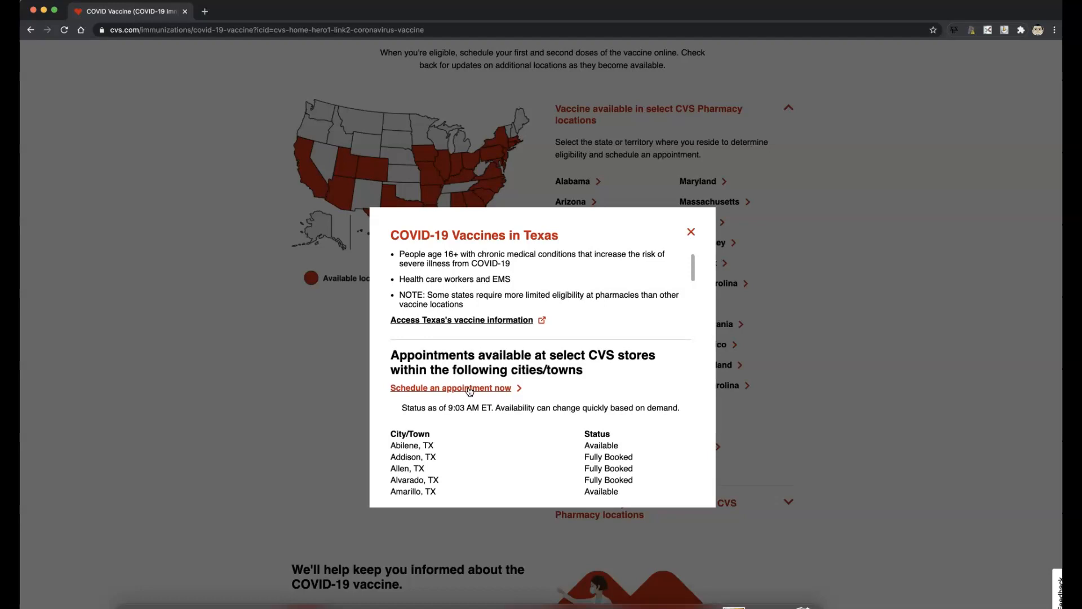
Start scheduling an appointment from the Texas details and continue with Texas as the vaccination location.
{"action": "left_click", "coordinate": [470, 388]}
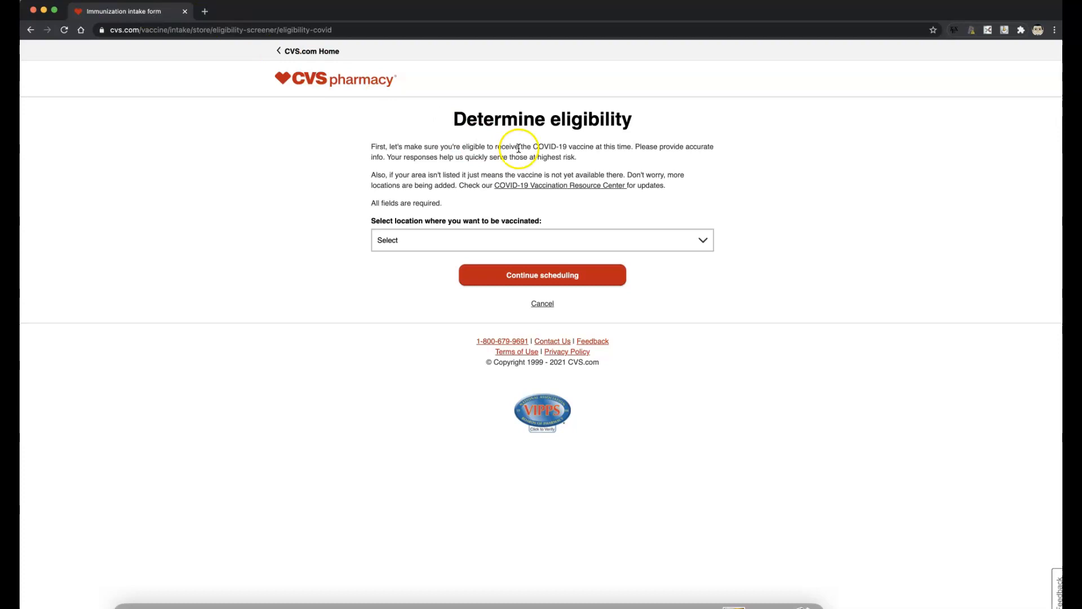
{"action": "left_click", "coordinate": [488, 241]}
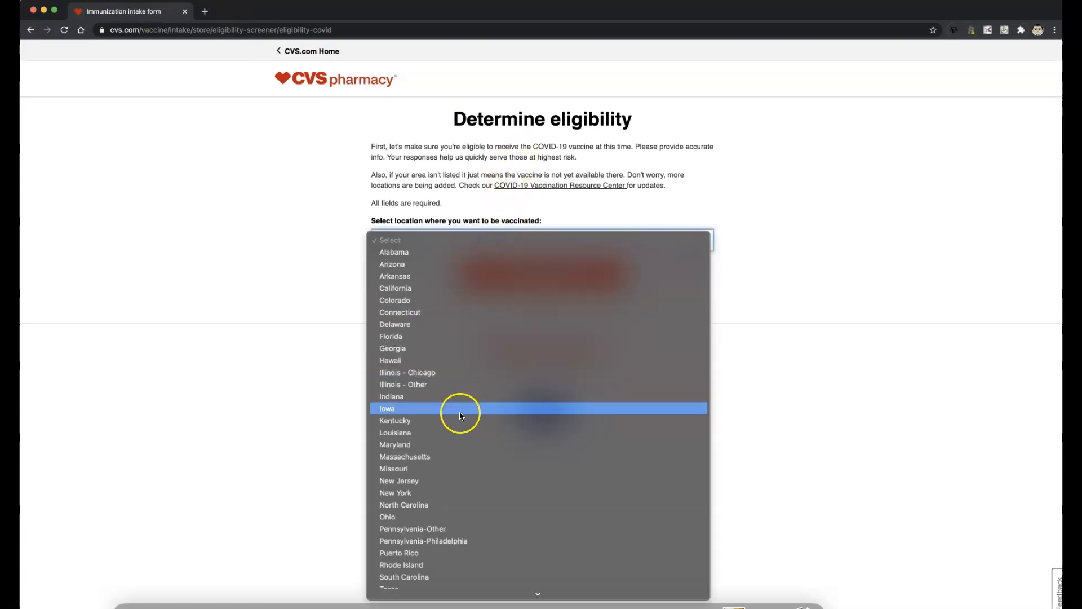
{"action": "left_click", "coordinate": [406, 566]}
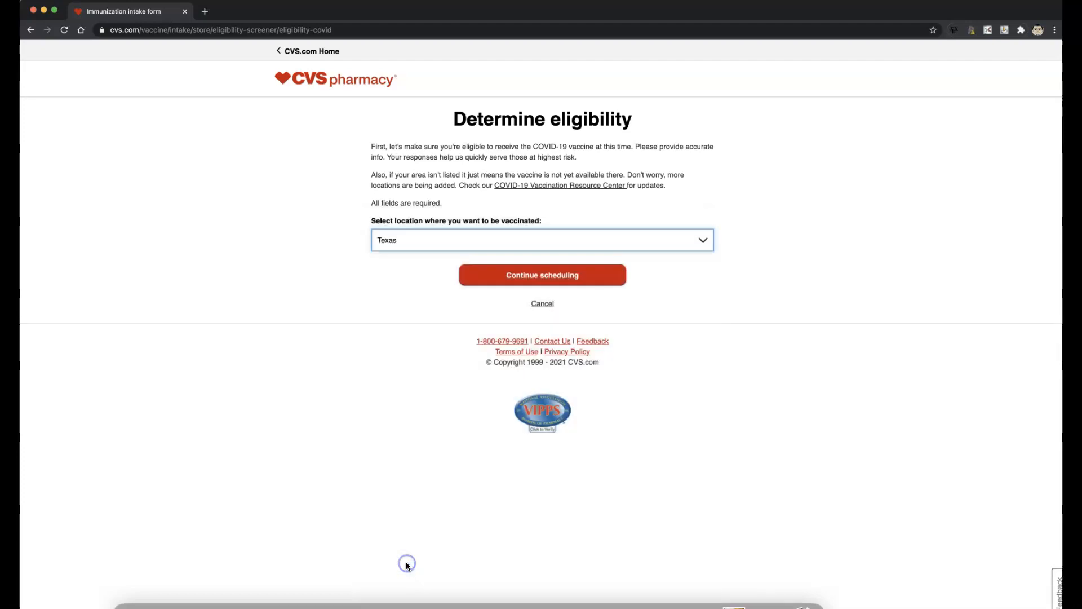
{"action": "left_click", "coordinate": [541, 276]}
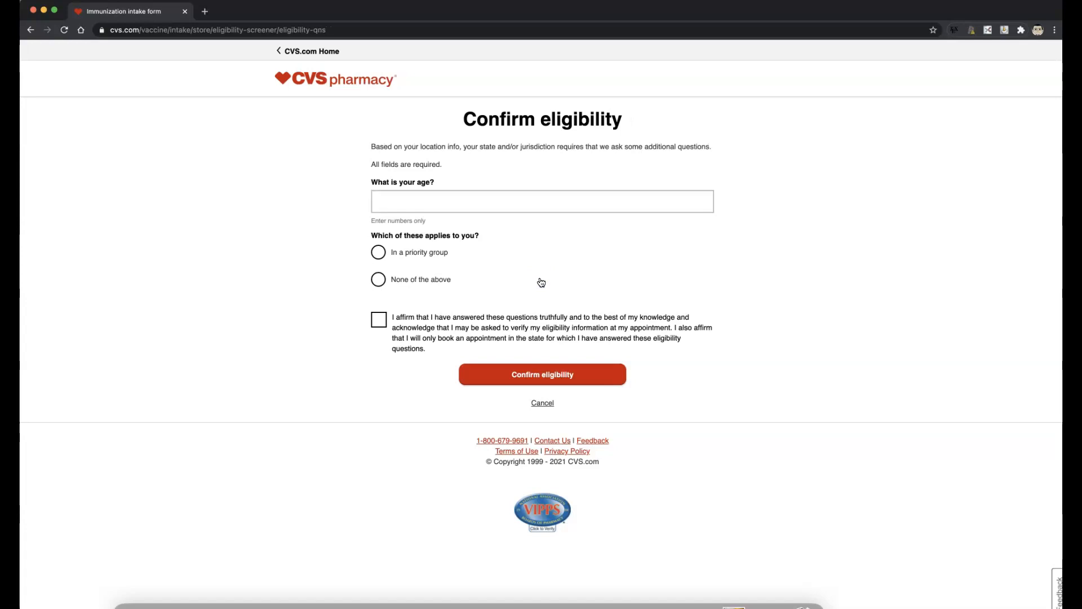
Confirm eligibility with age 33 and the priority group "Teachers K-12, Daycare and preschool workers, and staff members".
{"action": "left_click", "coordinate": [444, 206]}
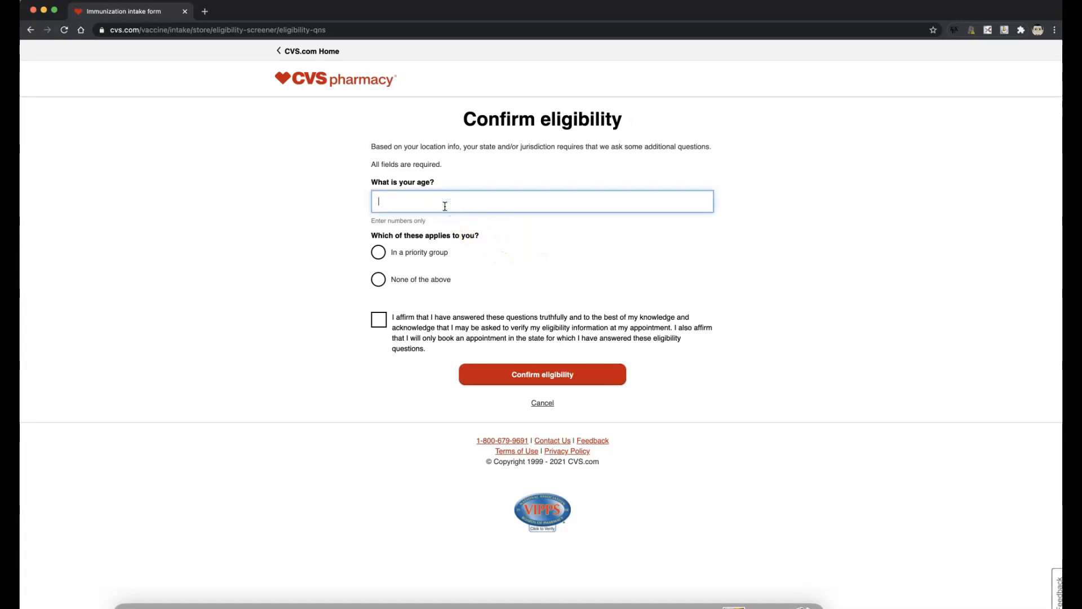
{"action": "type", "text": "33"}
{"action": "left_click", "coordinate": [380, 253]}
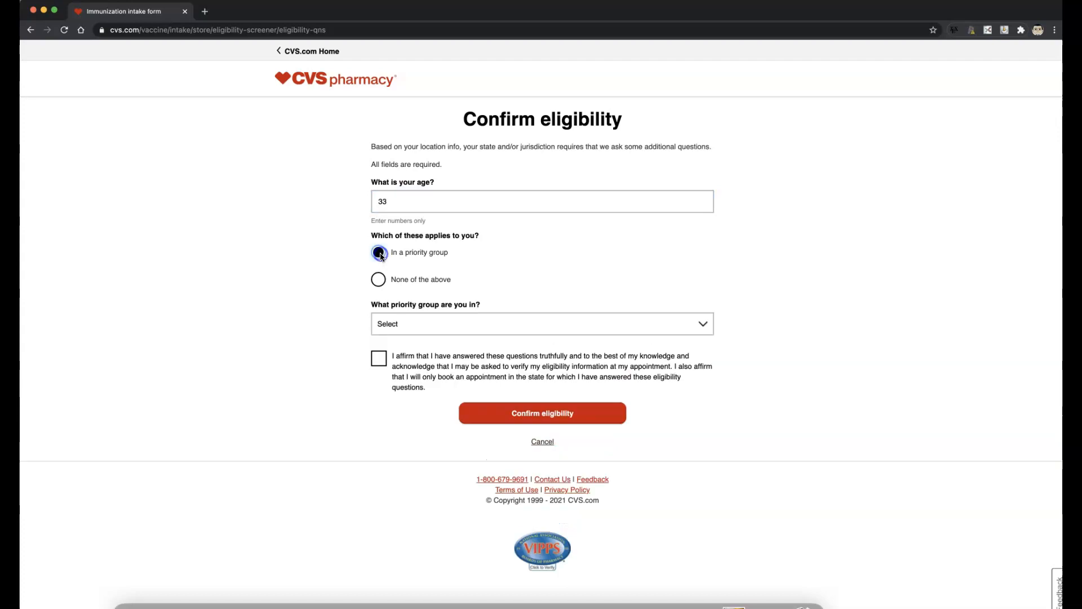
{"action": "left_click", "coordinate": [434, 326]}
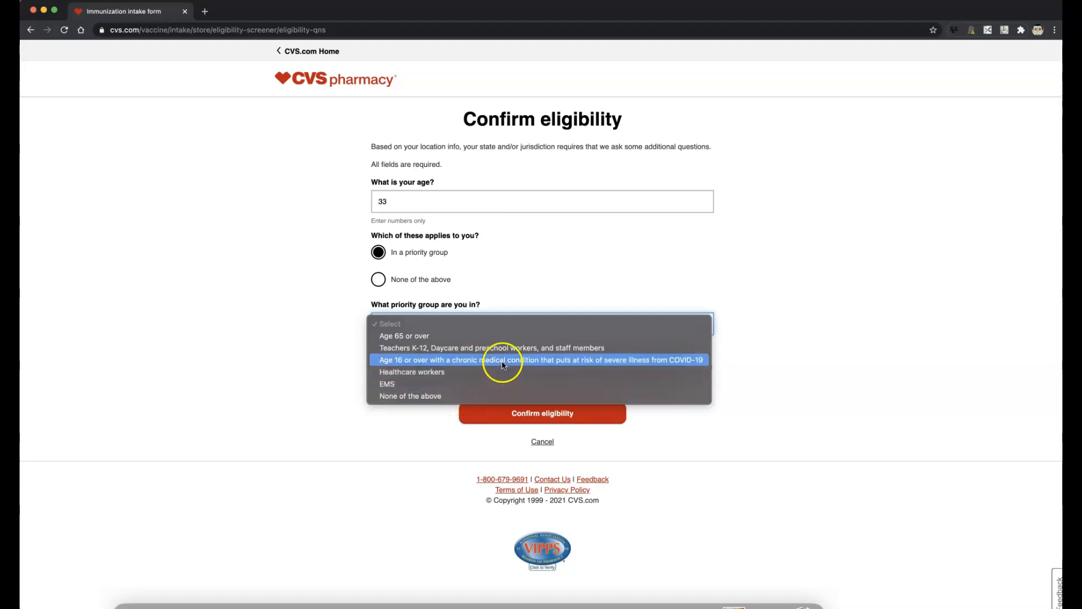
{"action": "left_click", "coordinate": [468, 348]}
{"action": "left_click", "coordinate": [444, 361]}
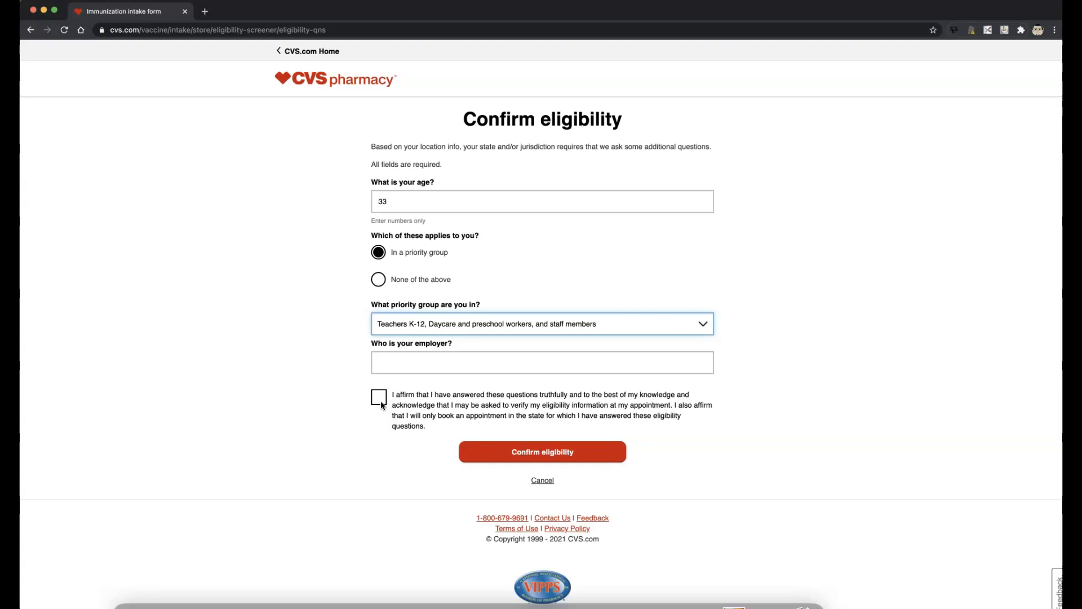
{"action": "left_click", "coordinate": [510, 453]}
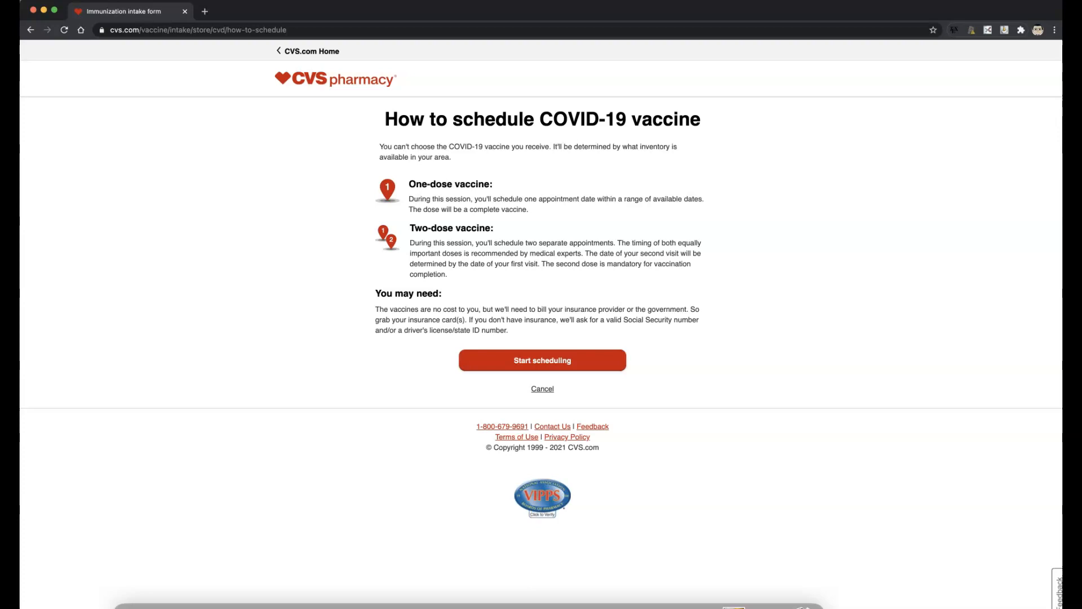
Start scheduling the dose and search for pharmacies near Rosenberg, TX.
{"action": "left_click", "coordinate": [574, 370]}
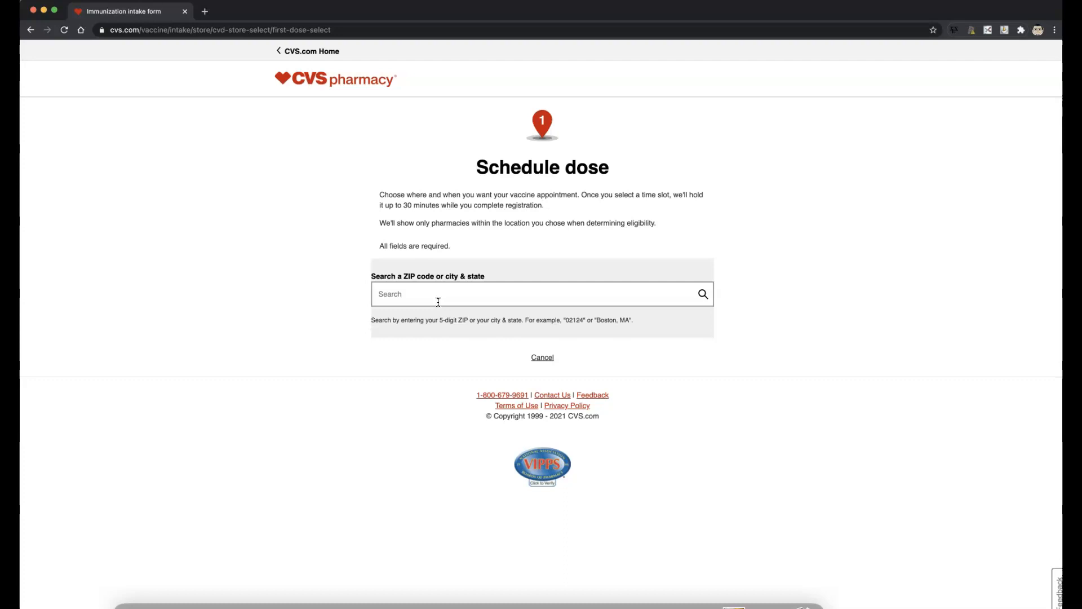
{"action": "type", "text": "78596"}
{"action": "key", "text": "Return"}
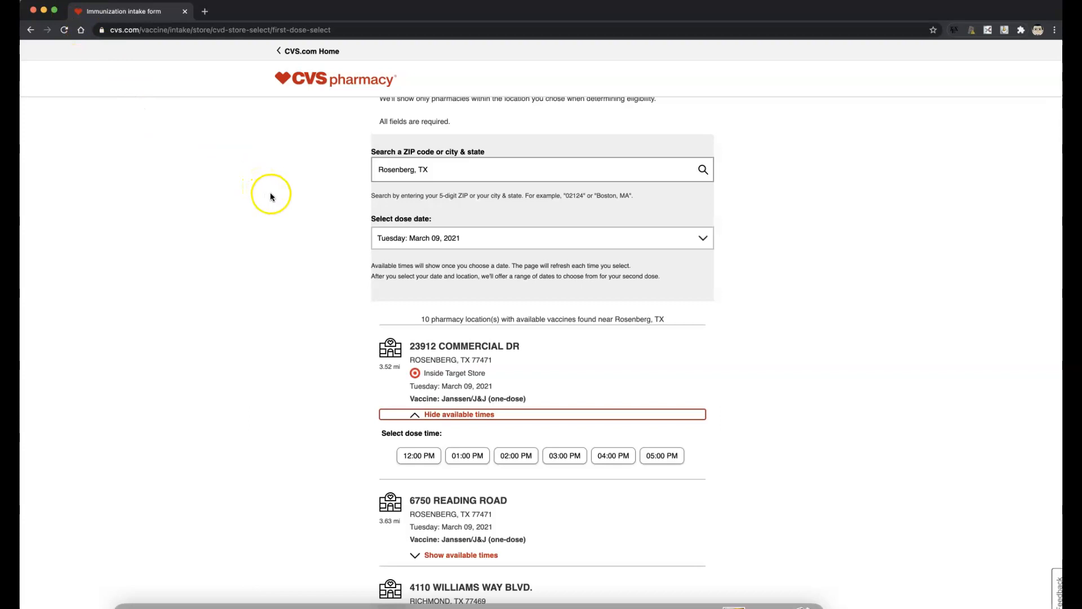
Choose the 01:00 PM slot on Tuesday, March 09, 2021 at the Rosenberg pharmacy inside the Target store and continue scheduling.
{"action": "left_click", "coordinate": [402, 237]}
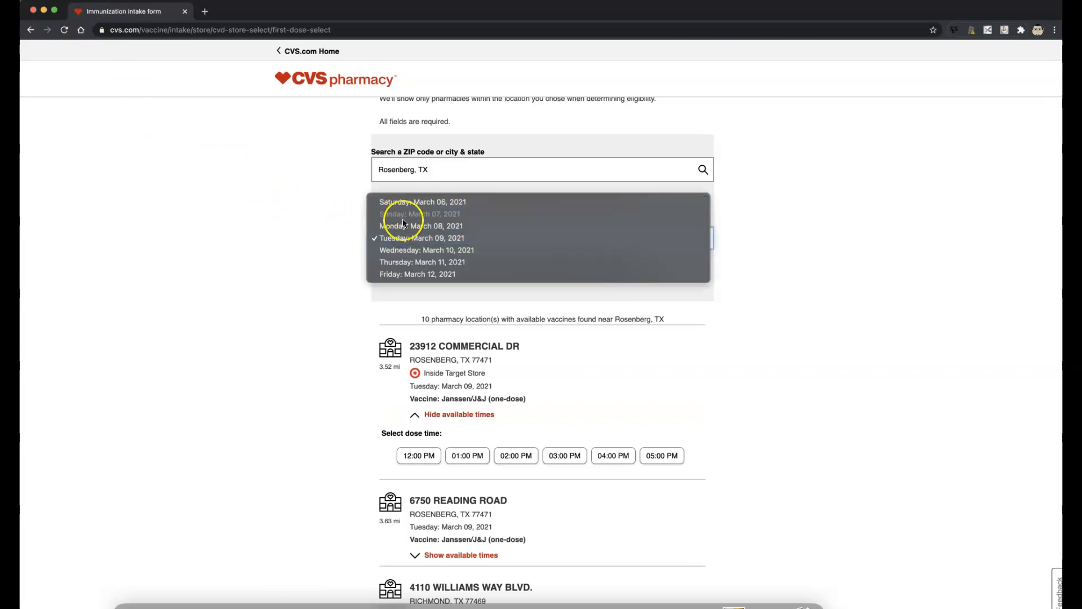
{"action": "left_click", "coordinate": [372, 243]}
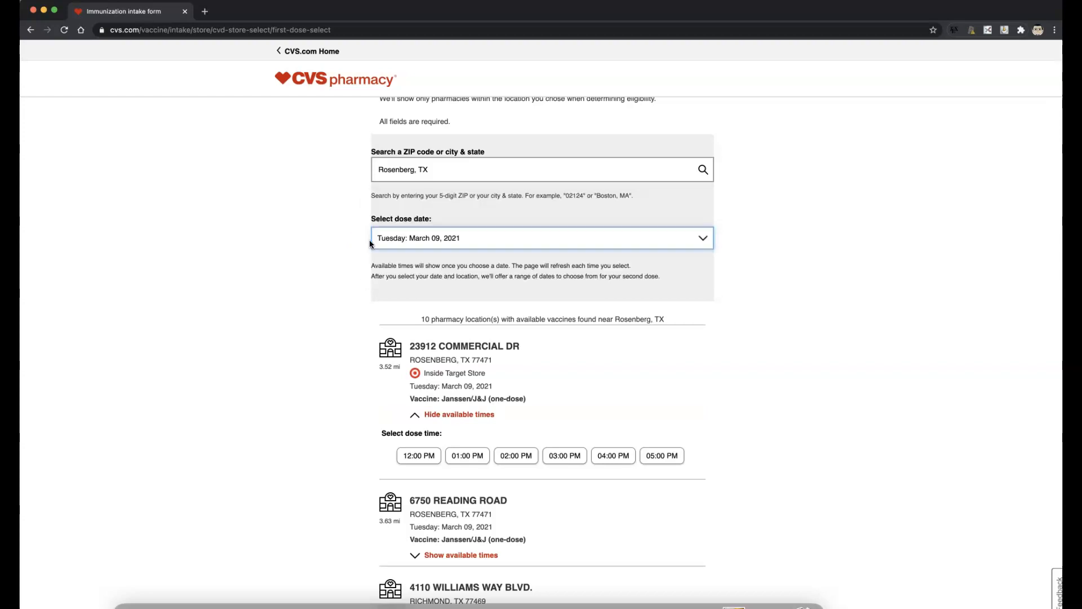
{"action": "scroll", "coordinate": [261, 340], "scroll_direction": "down", "scroll_amount": 5}
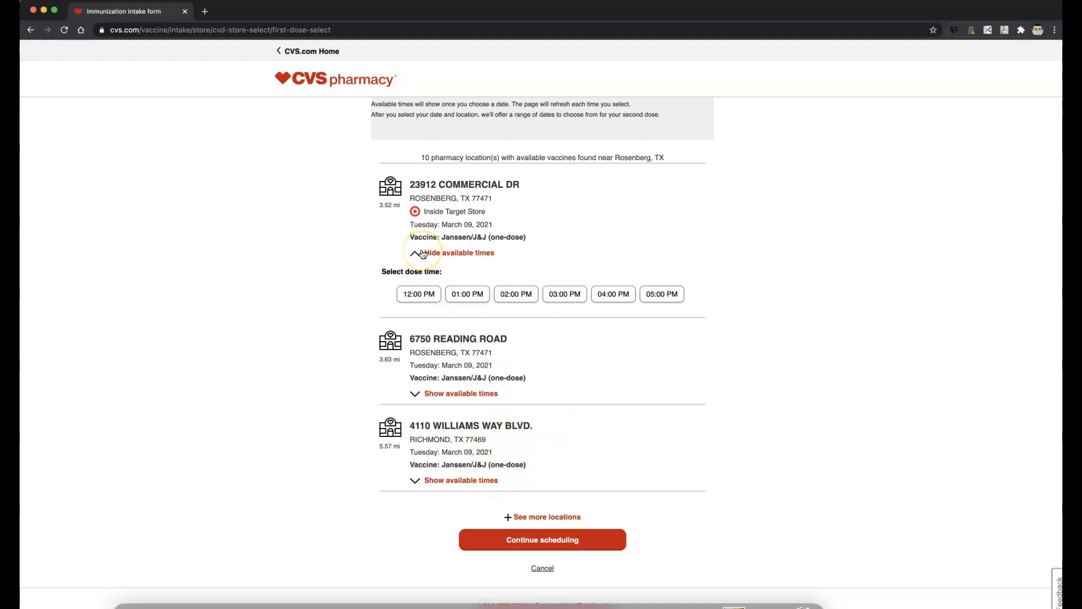
{"action": "scroll", "coordinate": [422, 254], "scroll_direction": "up", "scroll_amount": 3}
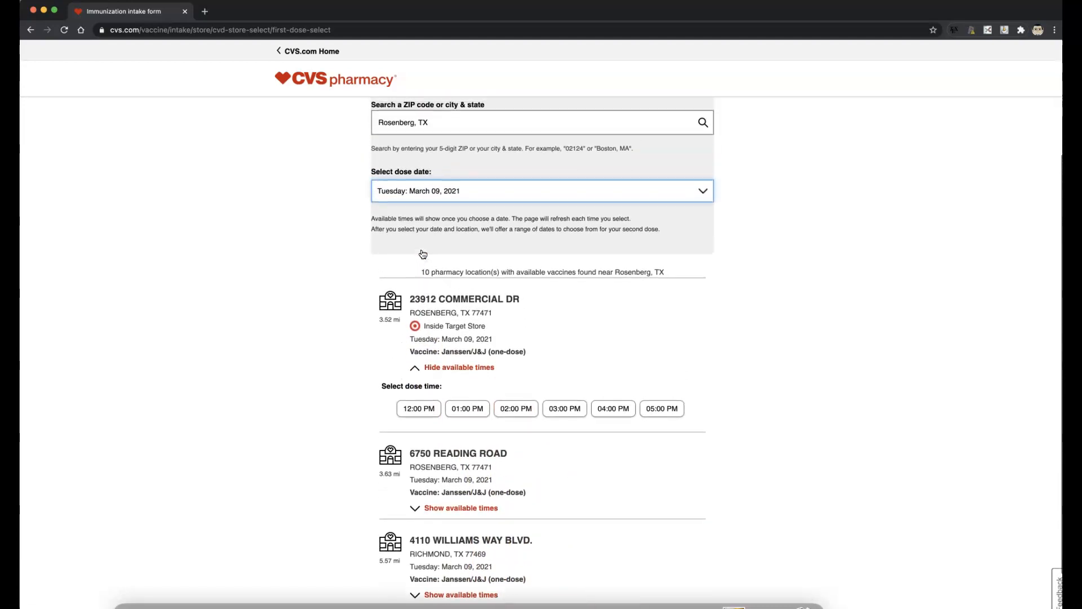
{"action": "scroll", "coordinate": [465, 371], "scroll_direction": "down", "scroll_amount": 1}
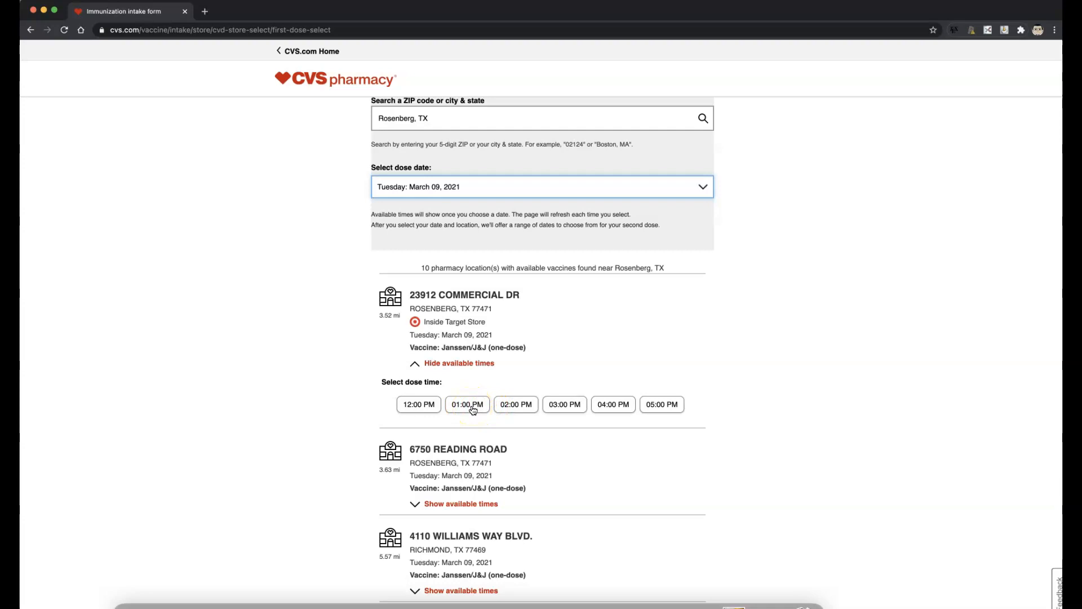
{"action": "left_click", "coordinate": [473, 410]}
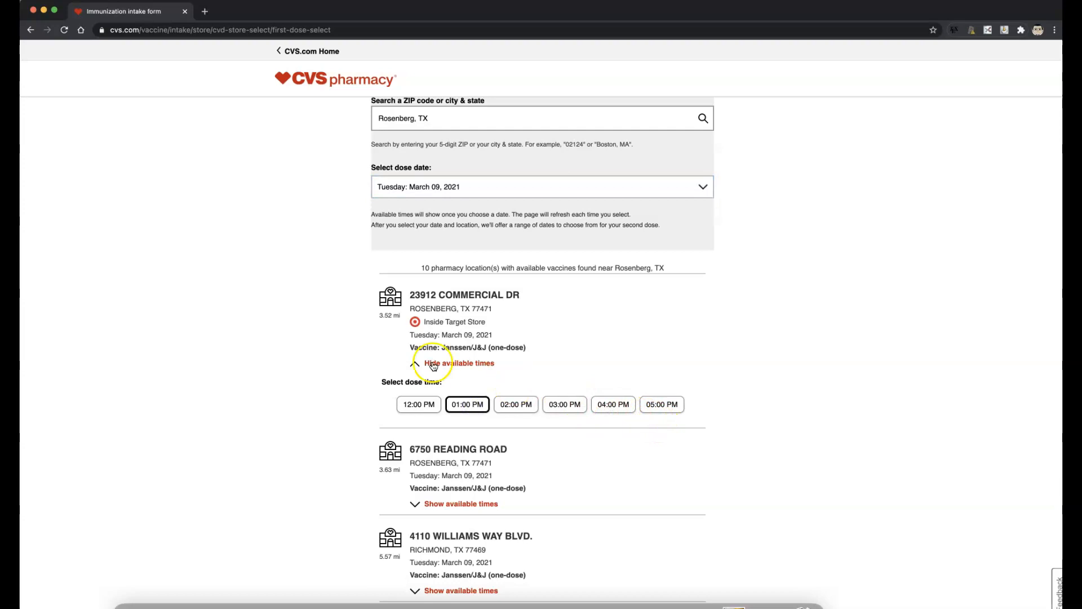
{"action": "scroll", "coordinate": [192, 277], "scroll_direction": "down", "scroll_amount": 5}
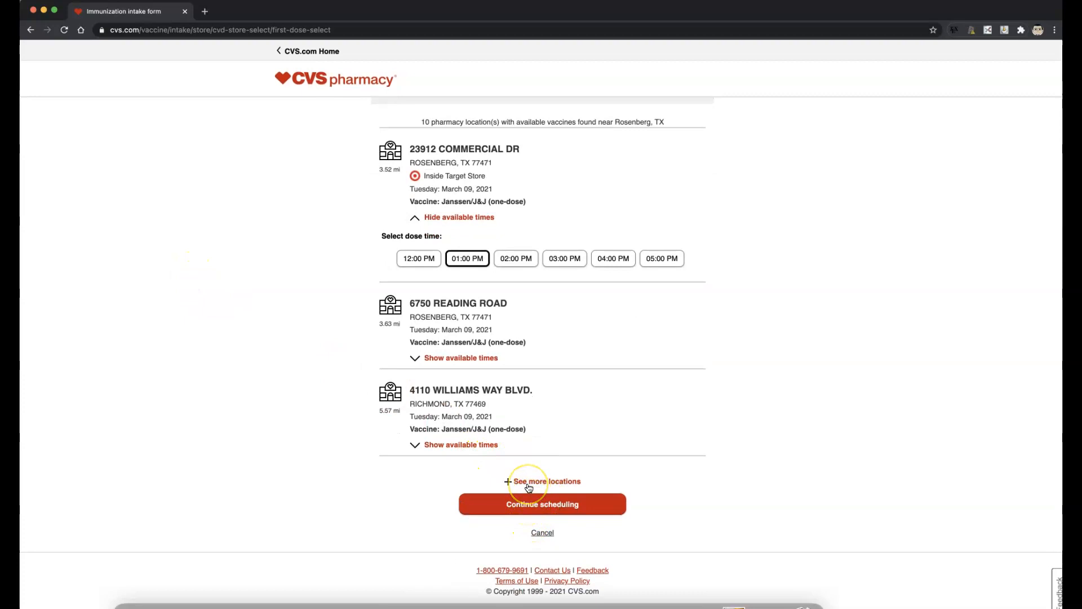
{"action": "left_click", "coordinate": [515, 506]}
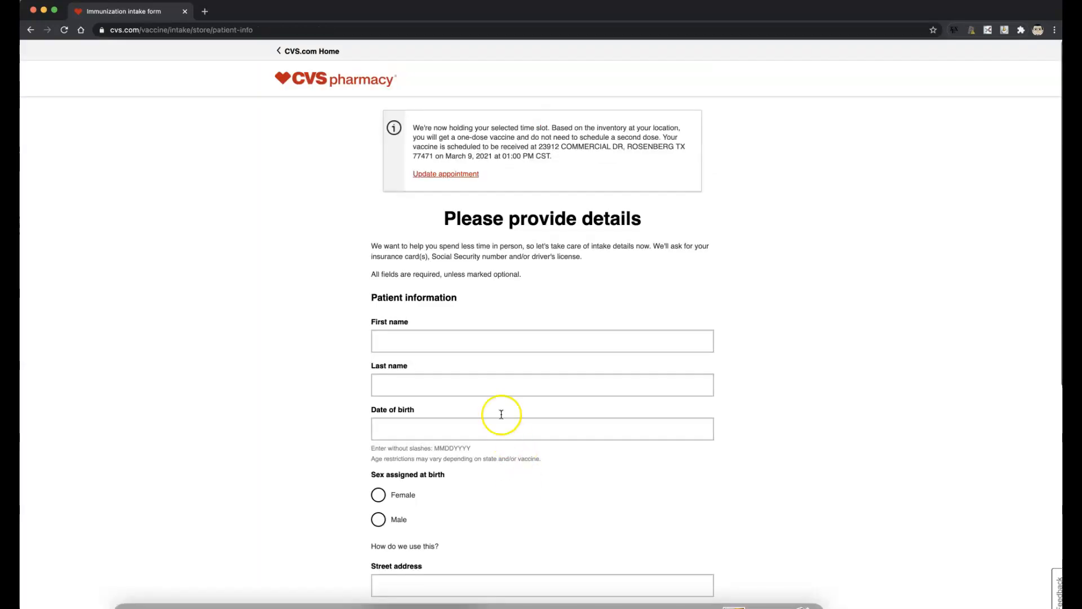
Review which patient and contact information fields the intake details form asks for.
{"action": "scroll", "coordinate": [477, 220], "scroll_direction": "down", "scroll_amount": 3}
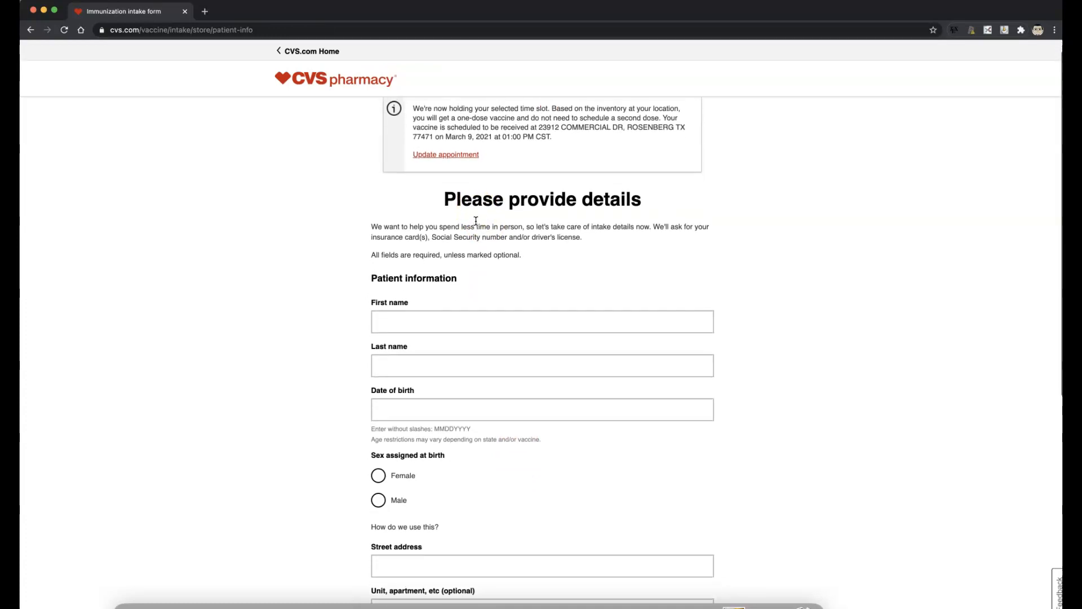
{"action": "scroll", "coordinate": [476, 220], "scroll_direction": "down", "scroll_amount": 4}
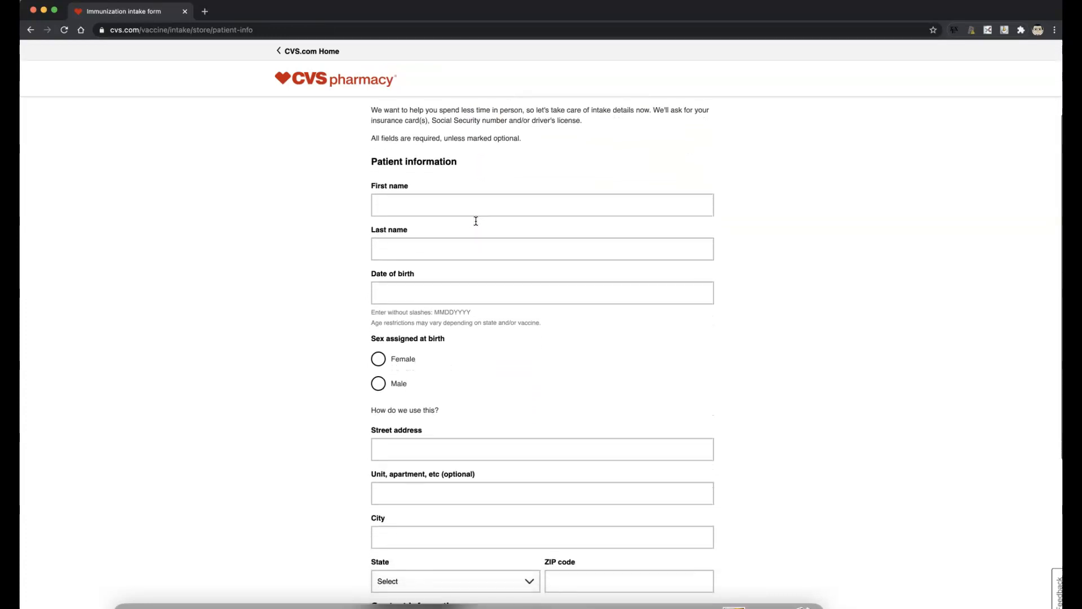
{"action": "scroll", "coordinate": [476, 220], "scroll_direction": "up", "scroll_amount": 1}
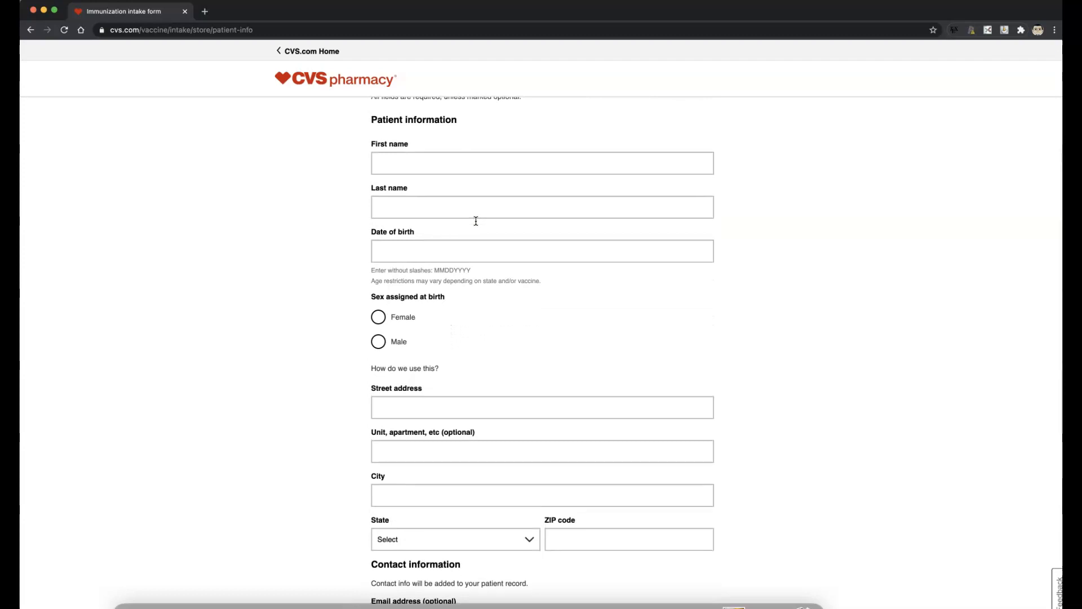
{"action": "scroll", "coordinate": [476, 220], "scroll_direction": "down", "scroll_amount": 2}
{"action": "scroll", "coordinate": [477, 220], "scroll_direction": "down", "scroll_amount": 2}
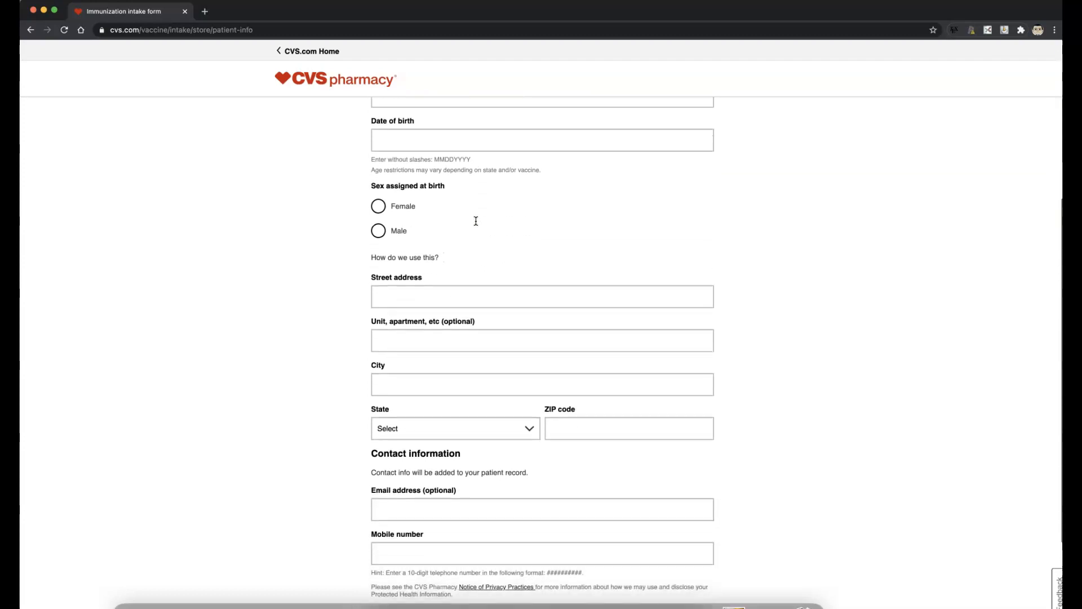
Continue scheduling from the patient details form and declare the coverage as "I have only non-Medicare insurance".
{"action": "scroll", "coordinate": [476, 220], "scroll_direction": "down", "scroll_amount": 7}
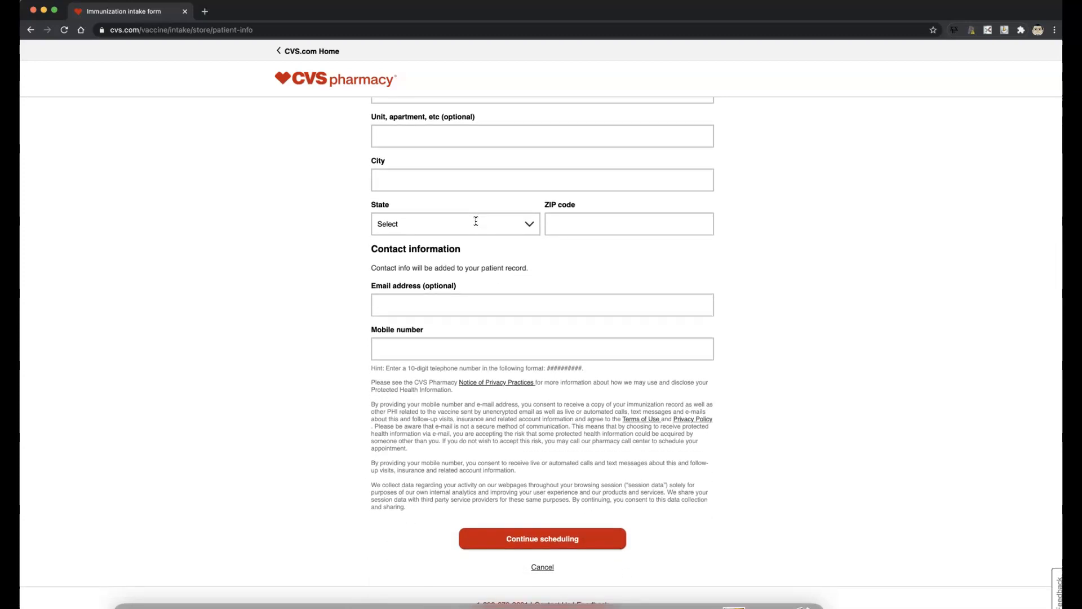
{"action": "left_click", "coordinate": [523, 535]}
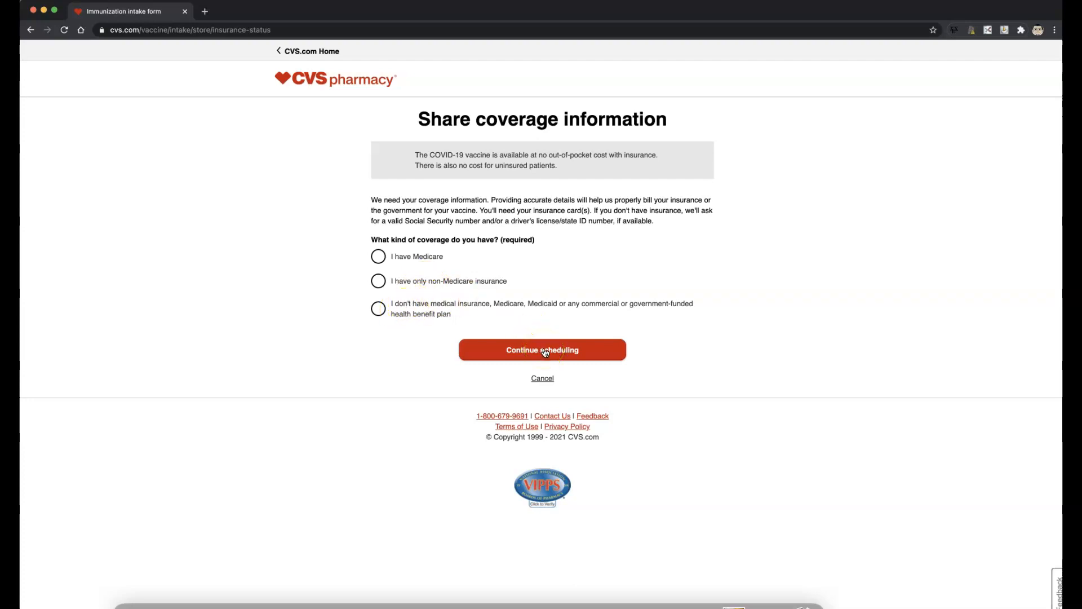
{"action": "left_click", "coordinate": [488, 281]}
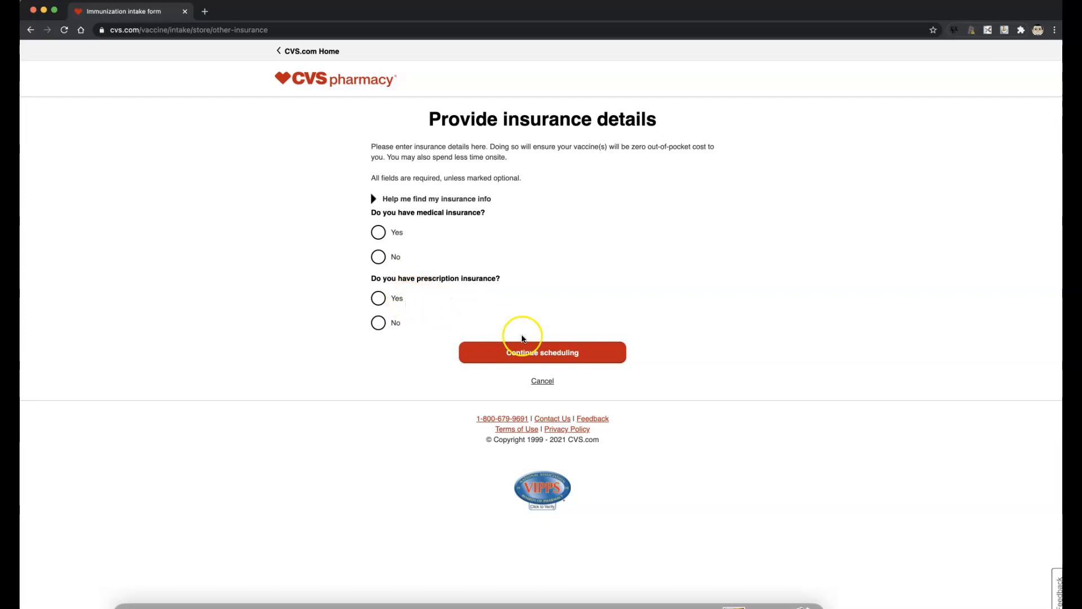
Continue scheduling through the general, medical and prescription insurance details pages, reviewing the prescription insurance fields, to reach the visit preparation questions.
{"action": "left_click", "coordinate": [547, 355]}
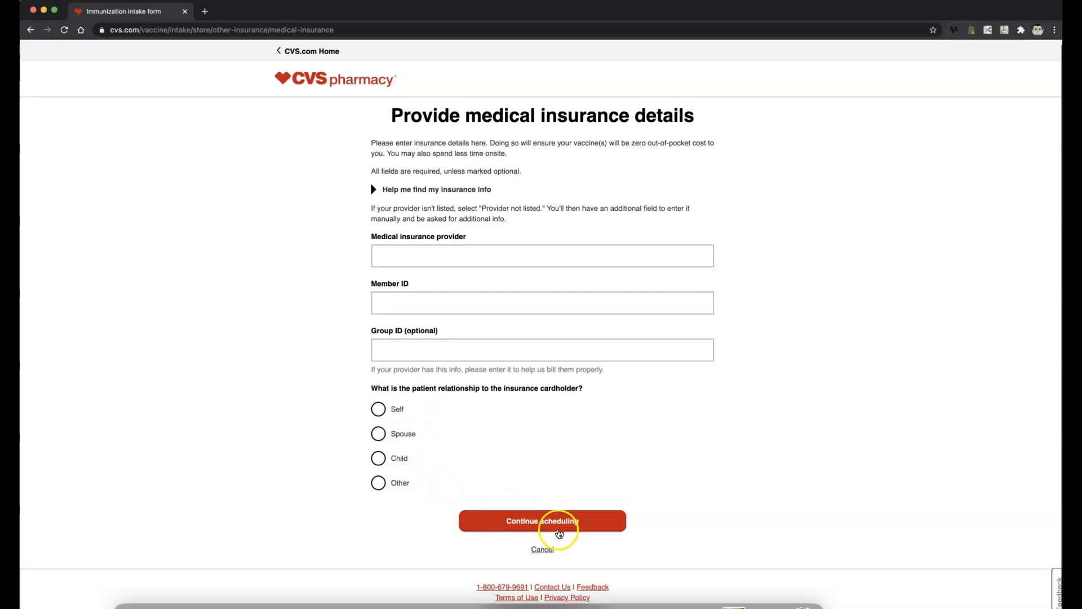
{"action": "left_click", "coordinate": [558, 532]}
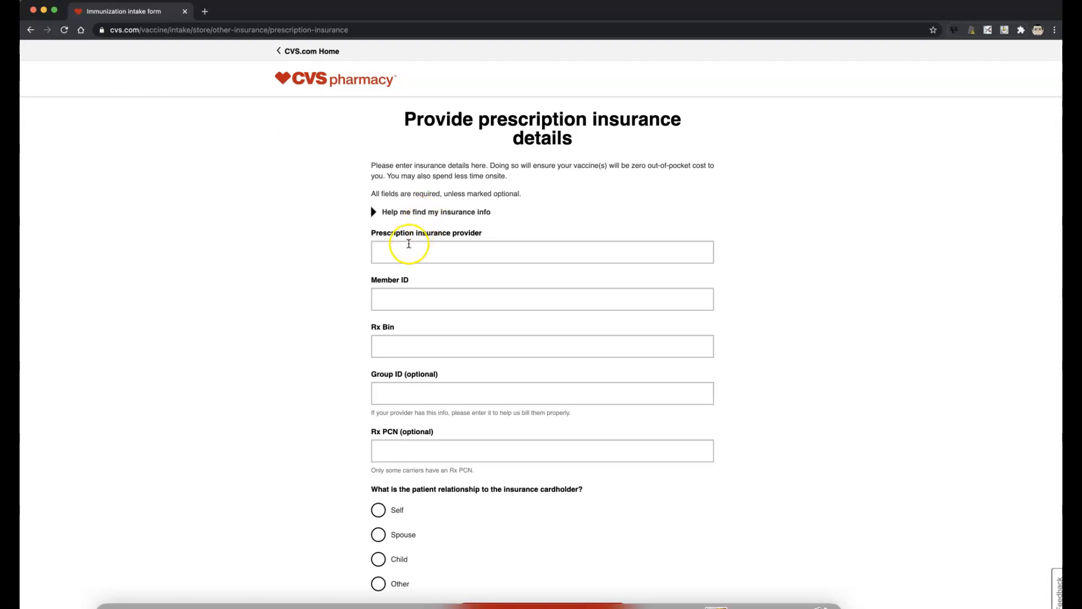
{"action": "scroll", "coordinate": [409, 243], "scroll_direction": "down", "scroll_amount": 2}
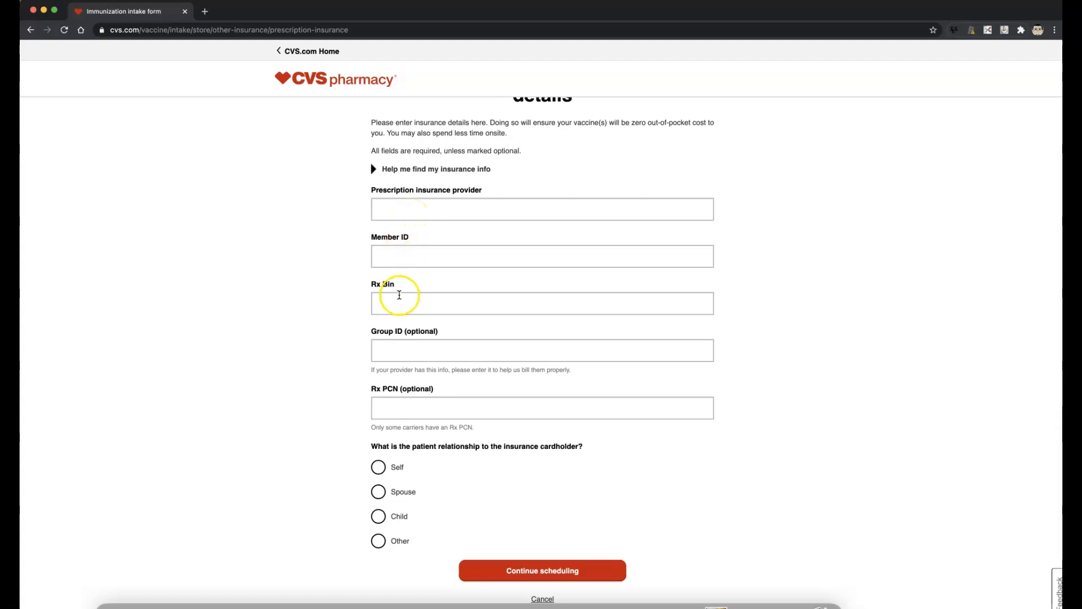
{"action": "scroll", "coordinate": [398, 297], "scroll_direction": "down", "scroll_amount": 2}
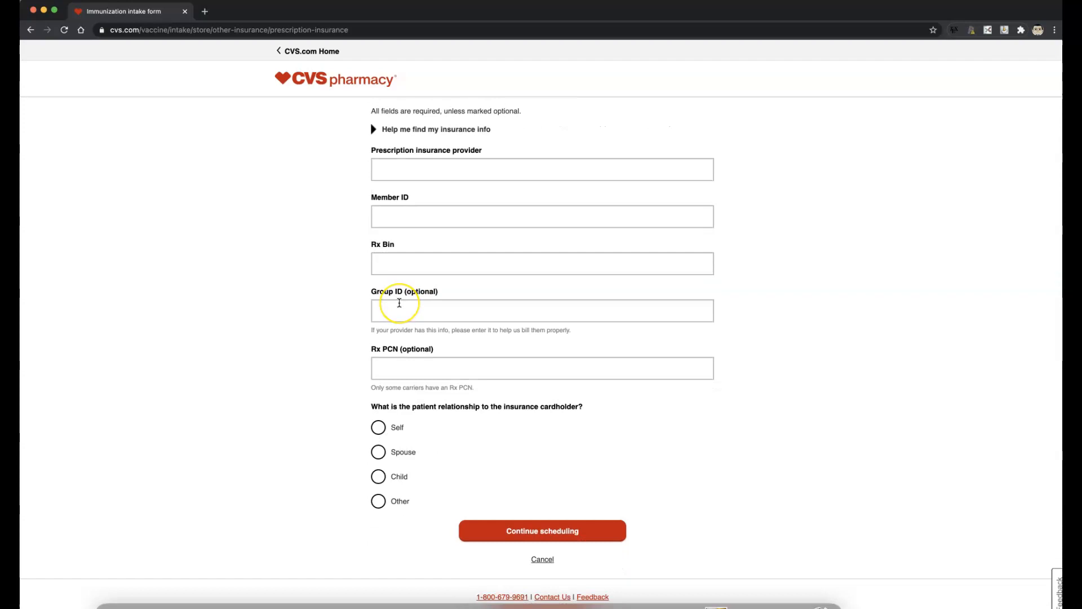
{"action": "scroll", "coordinate": [398, 303], "scroll_direction": "down", "scroll_amount": 1}
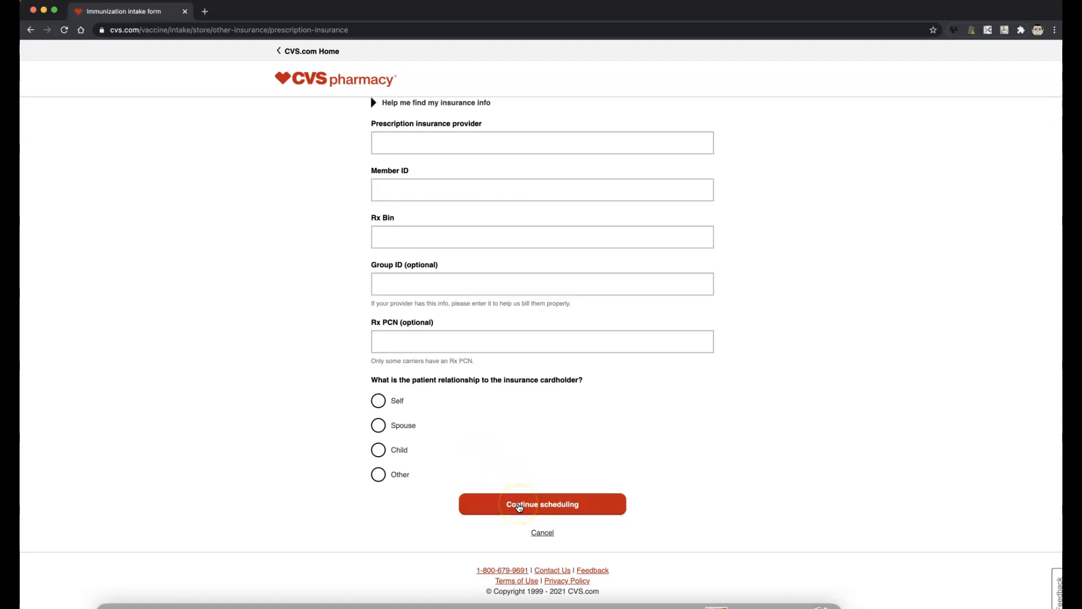
{"action": "left_click", "coordinate": [519, 508]}
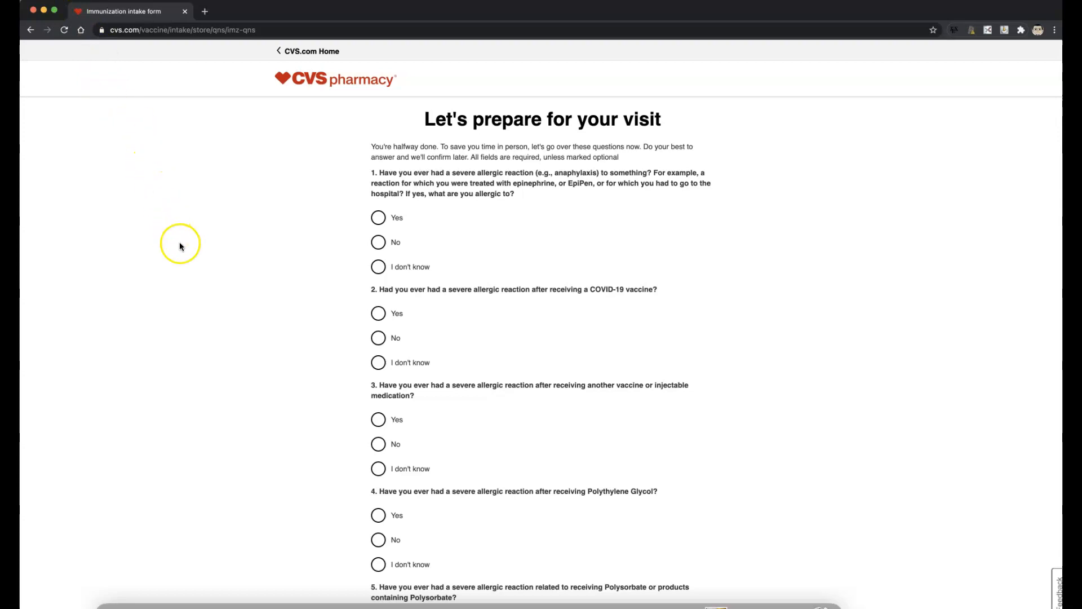
Review all the visit preparation health questions and continue scheduling to the additional required information page.
{"action": "scroll", "coordinate": [181, 248], "scroll_direction": "down", "scroll_amount": 5}
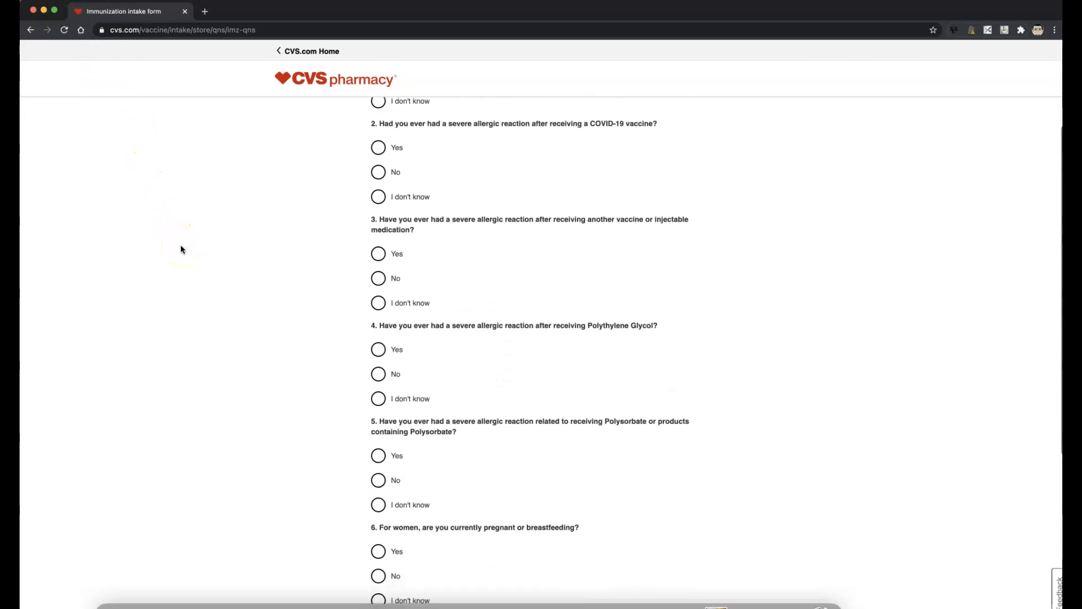
{"action": "scroll", "coordinate": [180, 249], "scroll_direction": "down", "scroll_amount": 3}
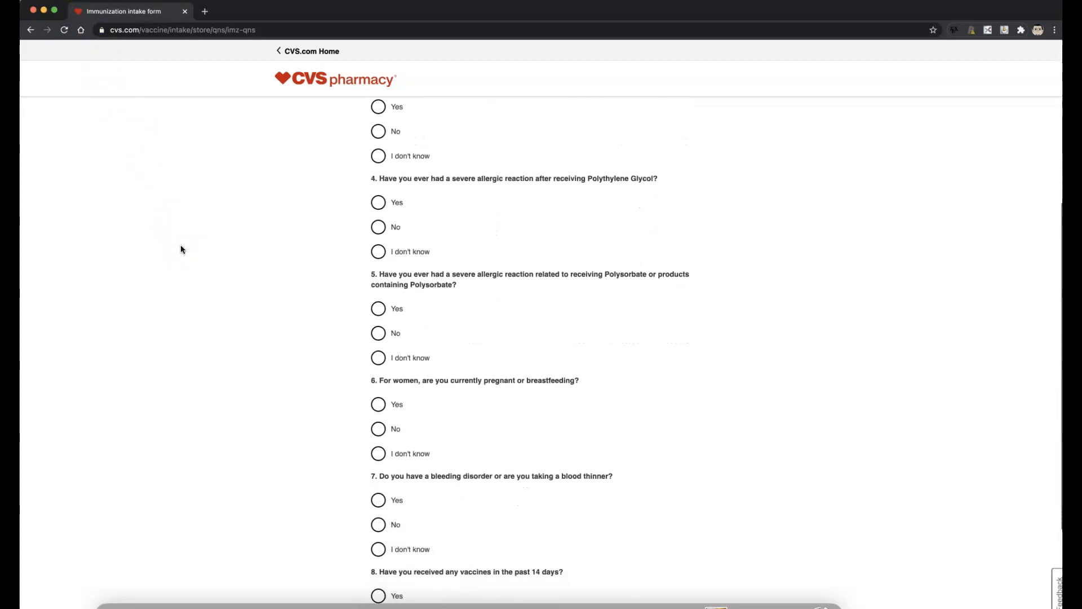
{"action": "scroll", "coordinate": [181, 248], "scroll_direction": "down", "scroll_amount": 4}
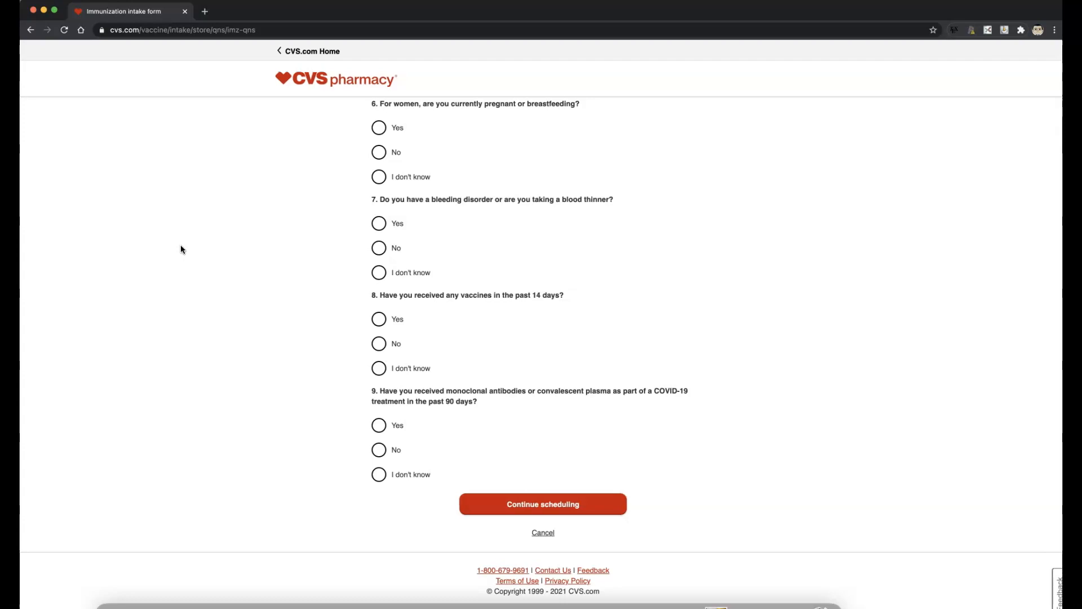
{"action": "left_click", "coordinate": [508, 504]}
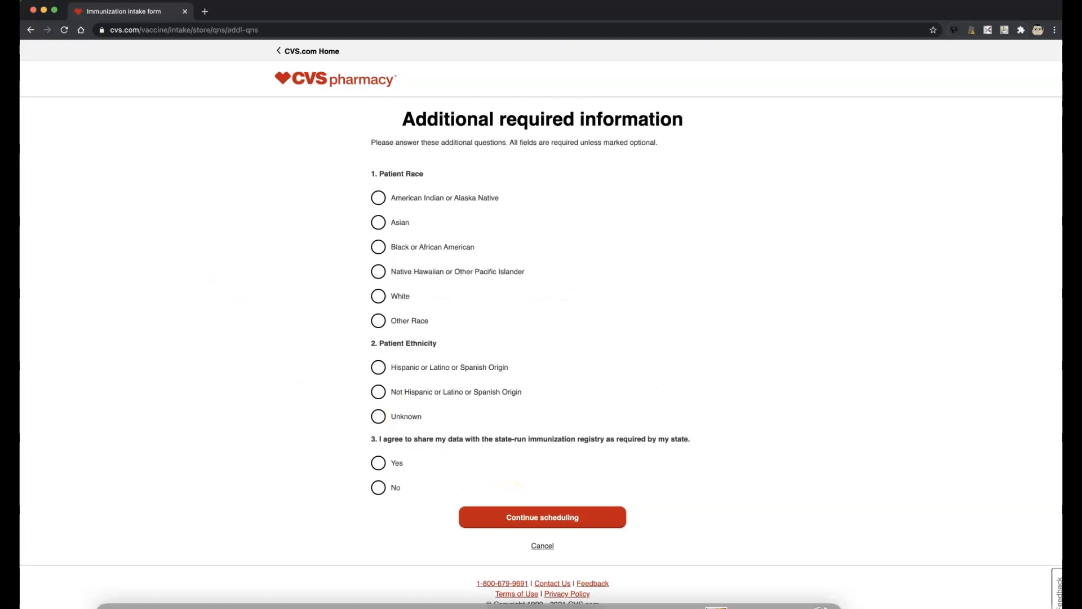